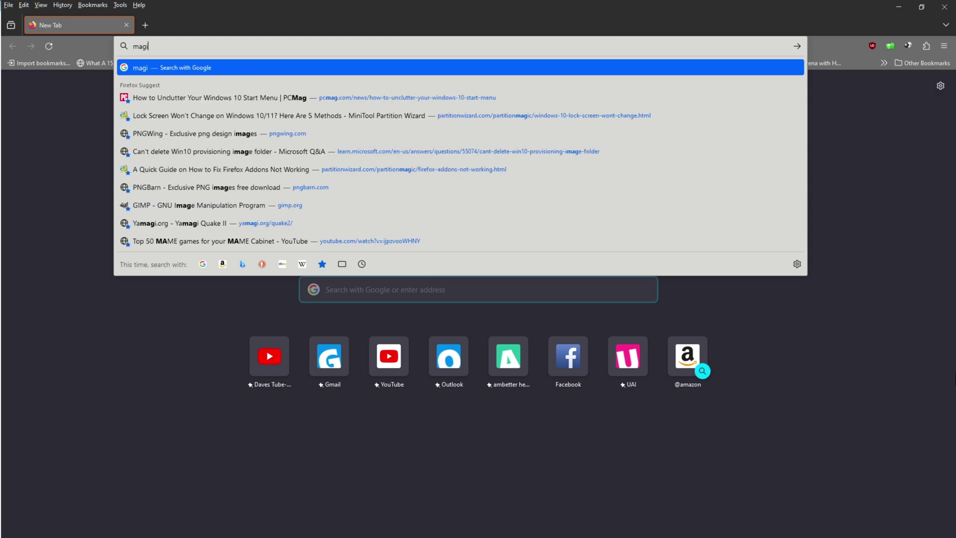
Search for MagicEngine, reach the English site's 1.1.3 demo download page, then minimize Firefox
{"action": "key", "text": "Return"}
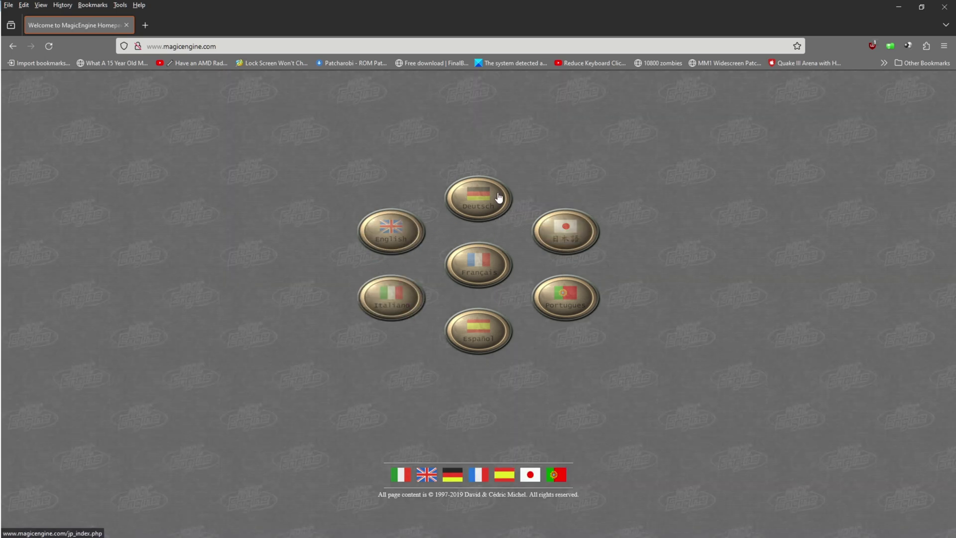
{"action": "left_click", "coordinate": [397, 236]}
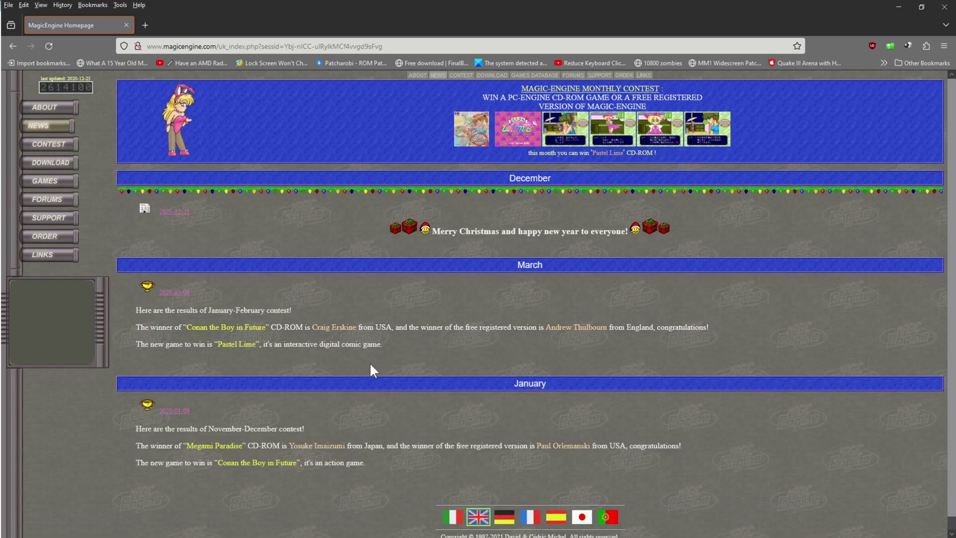
{"action": "left_click", "coordinate": [59, 165]}
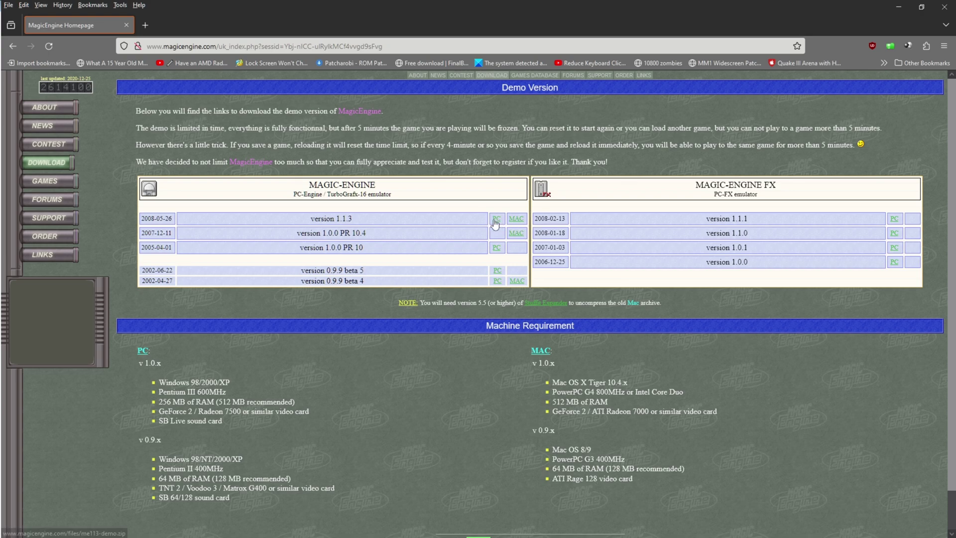
{"action": "left_click", "coordinate": [900, 4]}
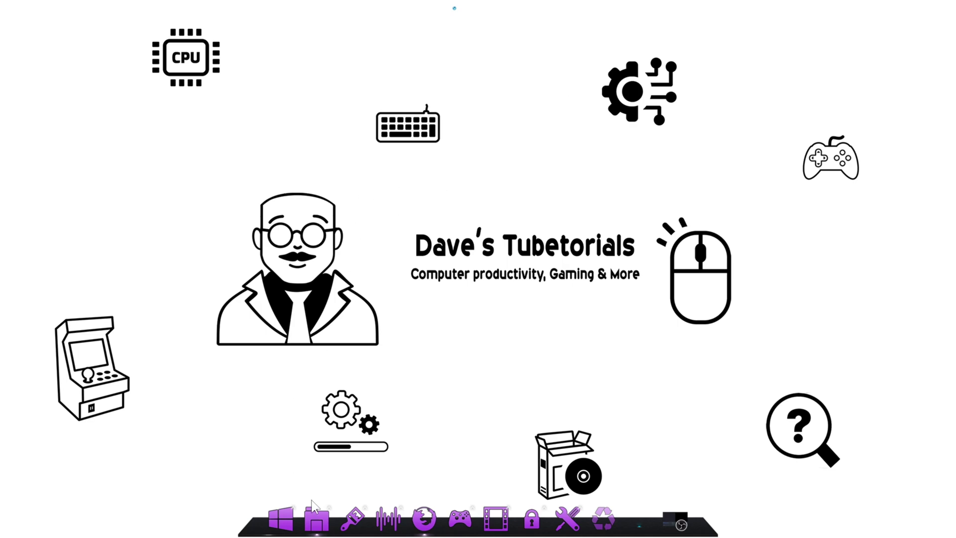
Maximize File Explorer and open Downloads > Downloads > me113-demo to list the emulator files
{"action": "mouse_move", "coordinate": [315, 508]}
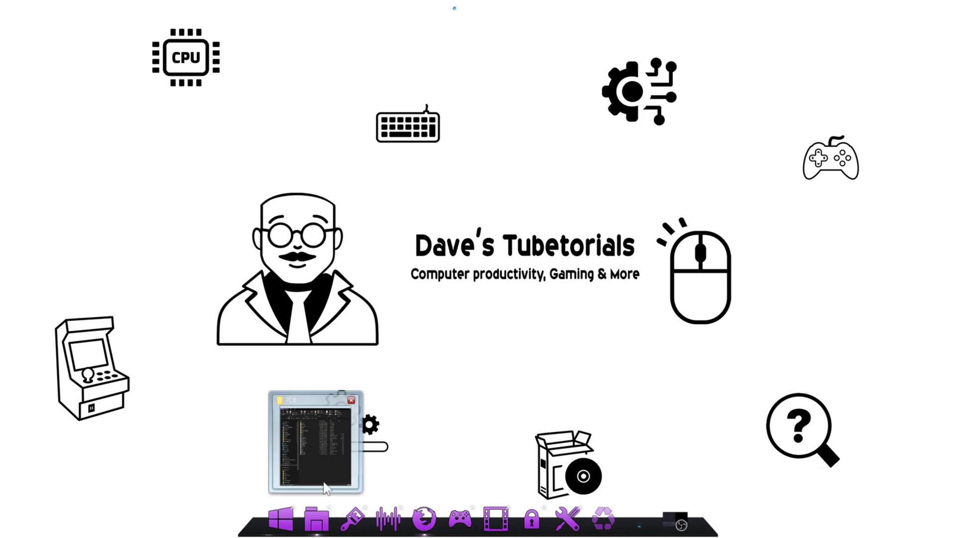
{"action": "left_click", "coordinate": [319, 449]}
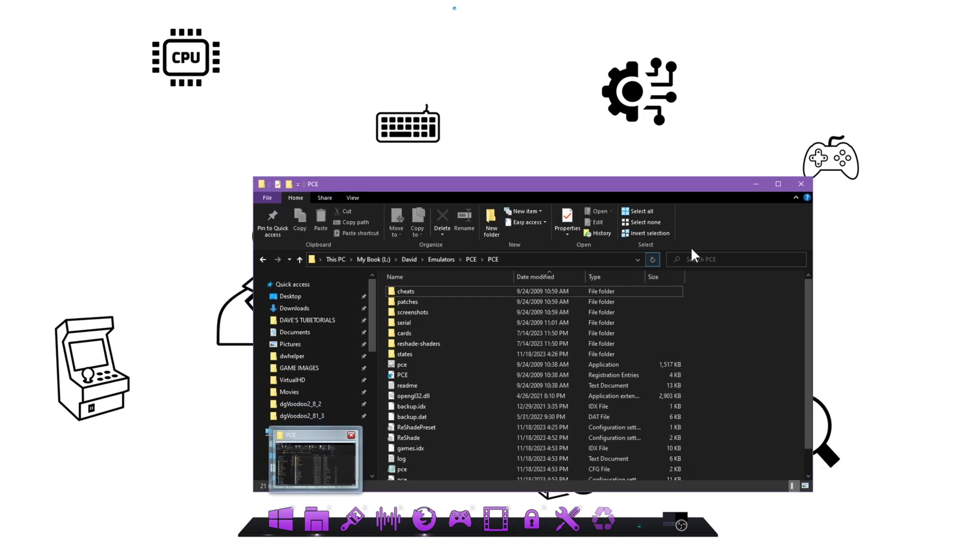
{"action": "left_click", "coordinate": [780, 183]}
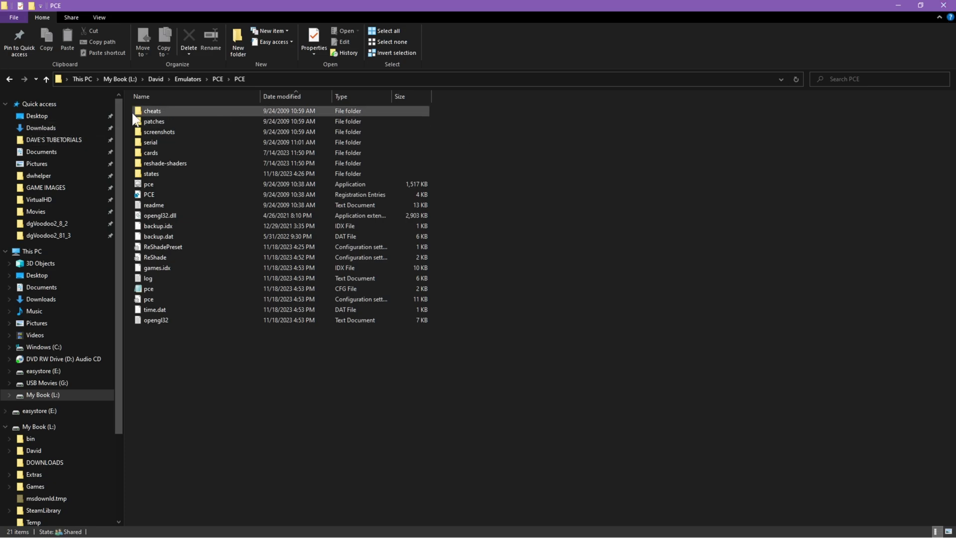
{"action": "left_click", "coordinate": [44, 131]}
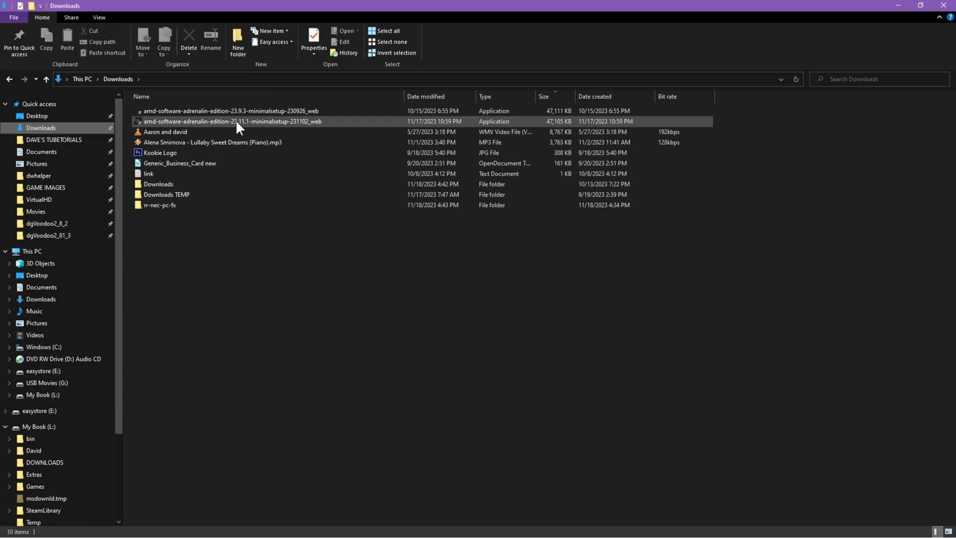
{"action": "left_click", "coordinate": [161, 183]}
{"action": "double_click", "coordinate": [162, 181]}
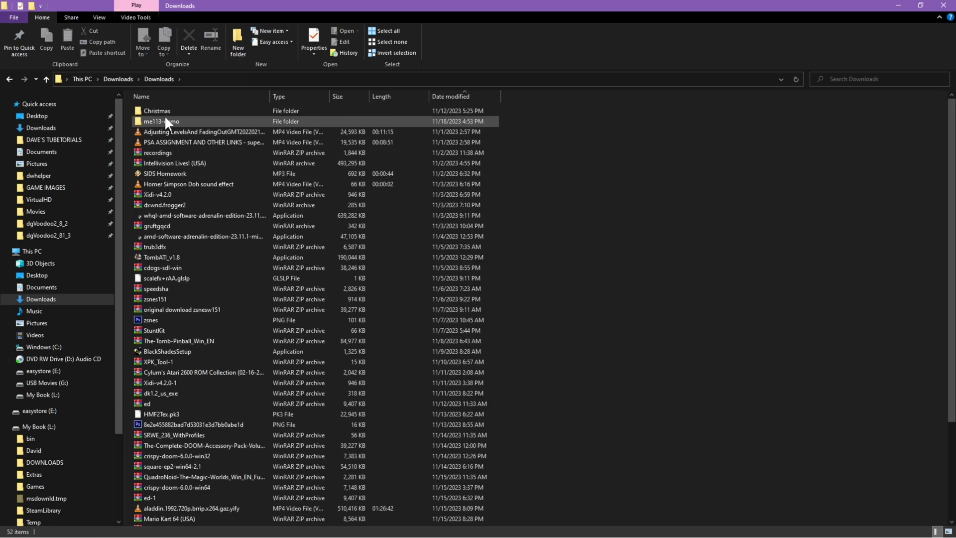
{"action": "double_click", "coordinate": [165, 115]}
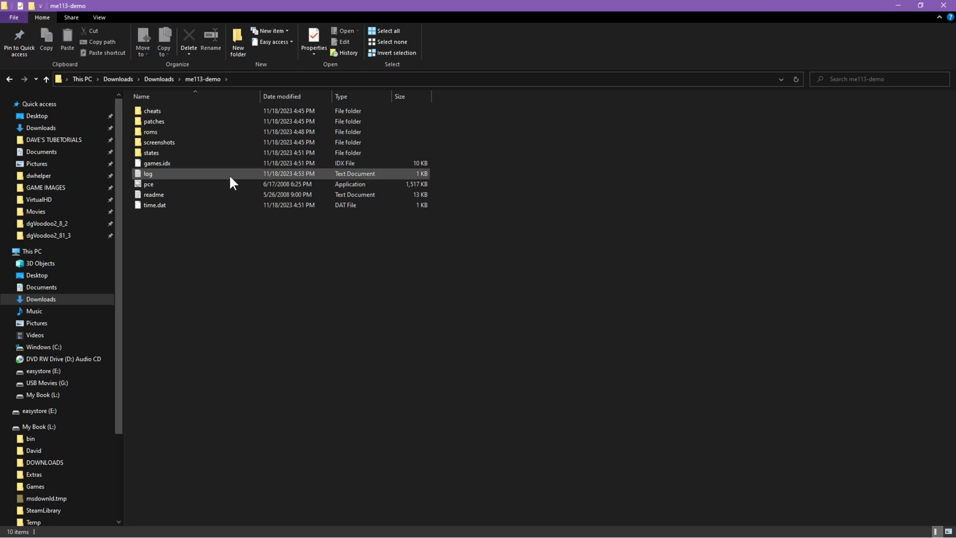
Launch pce and set Fullscreen on, resolution 1920 x 1080 (32), and the OpenGL driver
{"action": "double_click", "coordinate": [150, 185]}
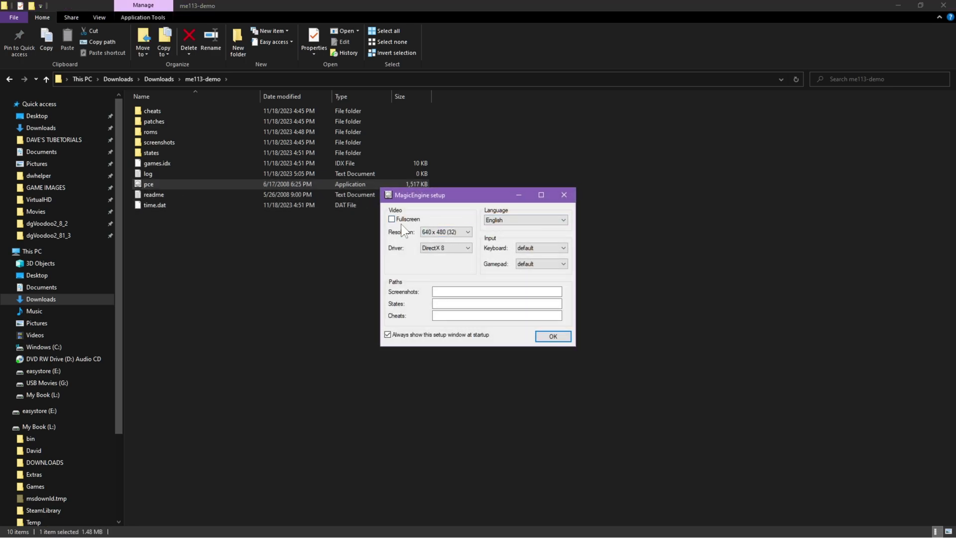
{"action": "left_click", "coordinate": [392, 220]}
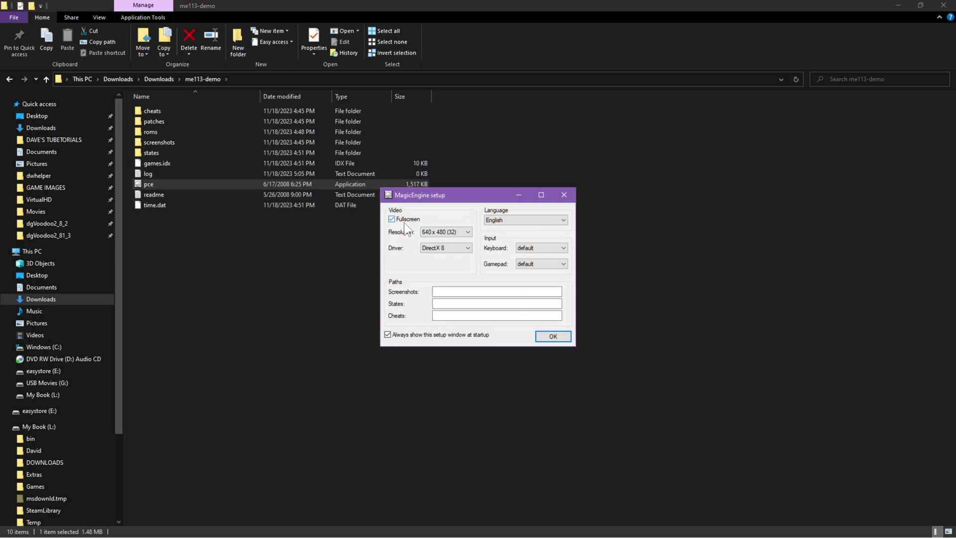
{"action": "left_click", "coordinate": [468, 232]}
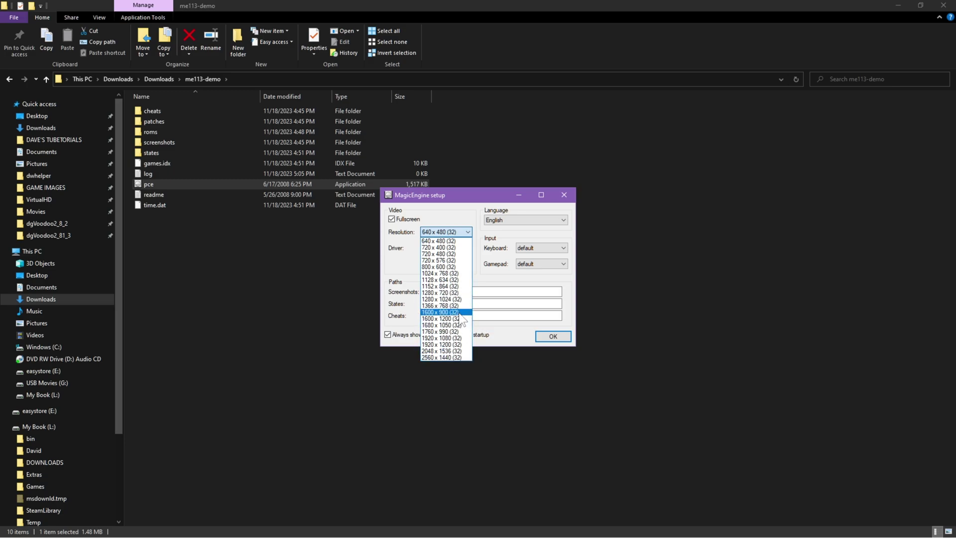
{"action": "left_click", "coordinate": [460, 339]}
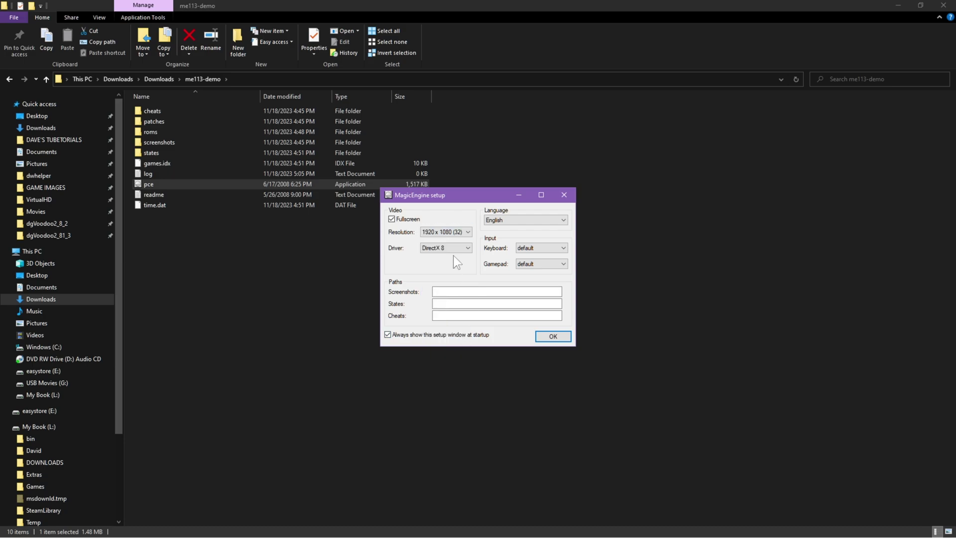
{"action": "left_click", "coordinate": [468, 249]}
{"action": "left_click", "coordinate": [443, 263]}
Keep the language English and leave the Keyboard and Gamepad configs at default
{"action": "left_click", "coordinate": [563, 221]}
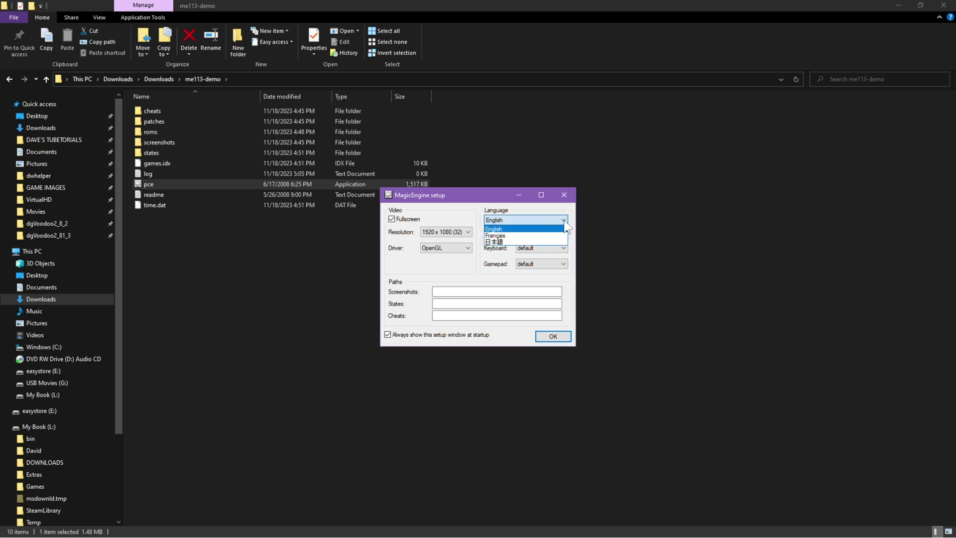
{"action": "left_click", "coordinate": [564, 222]}
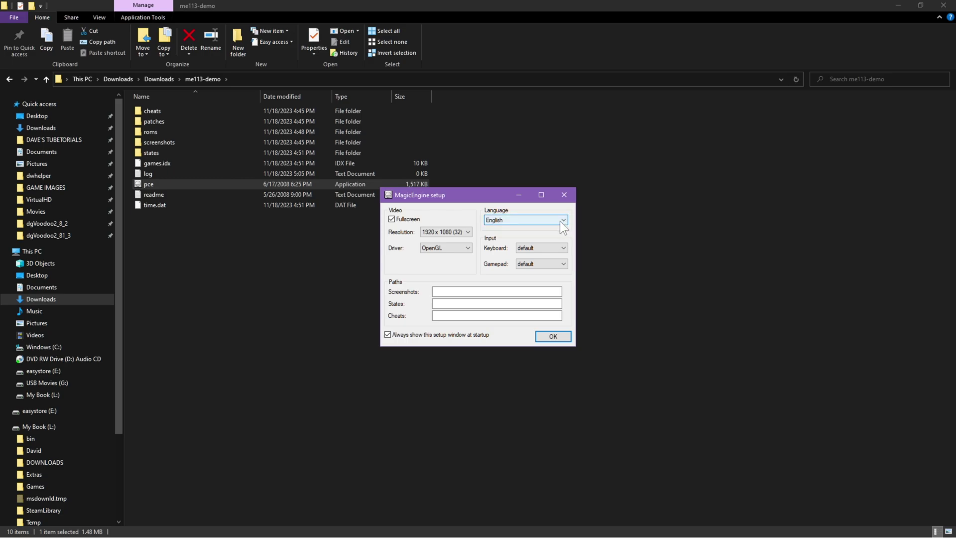
{"action": "left_click", "coordinate": [563, 265]}
{"action": "left_click", "coordinate": [566, 264]}
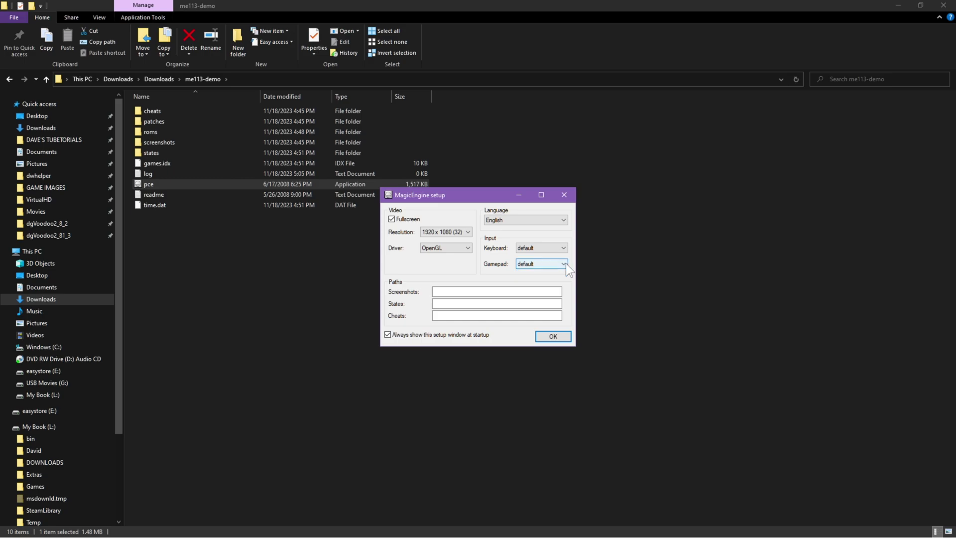
{"action": "left_click", "coordinate": [563, 248]}
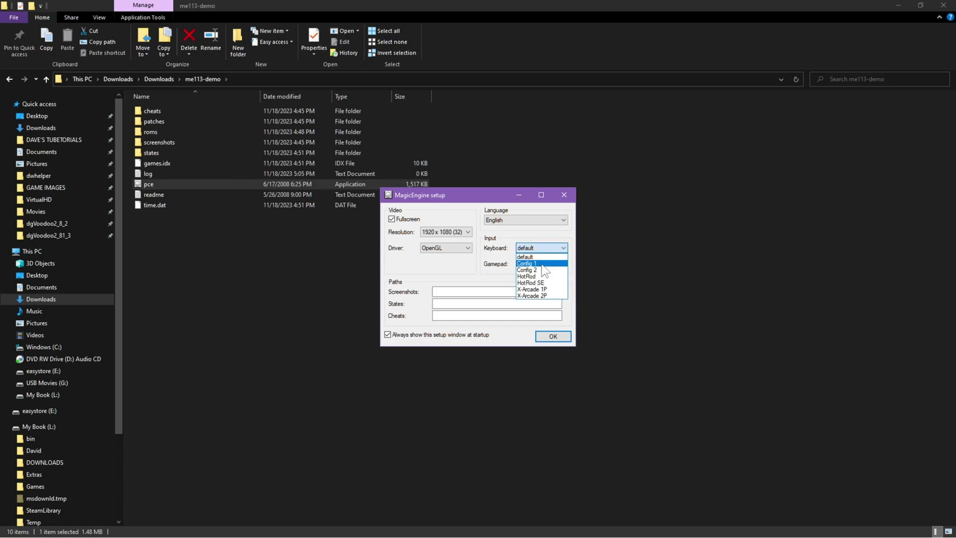
{"action": "left_click", "coordinate": [542, 264]}
{"action": "left_click", "coordinate": [560, 265]}
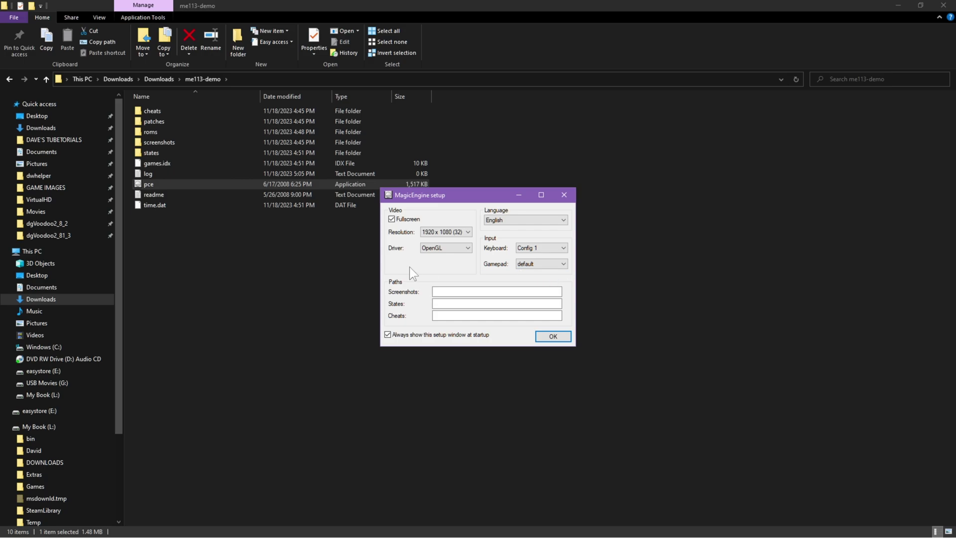
{"action": "left_click", "coordinate": [564, 248]}
{"action": "left_click", "coordinate": [528, 257]}
Confirm the setup with OK and bring up the LOAD ROM file browser
{"action": "left_click", "coordinate": [562, 339]}
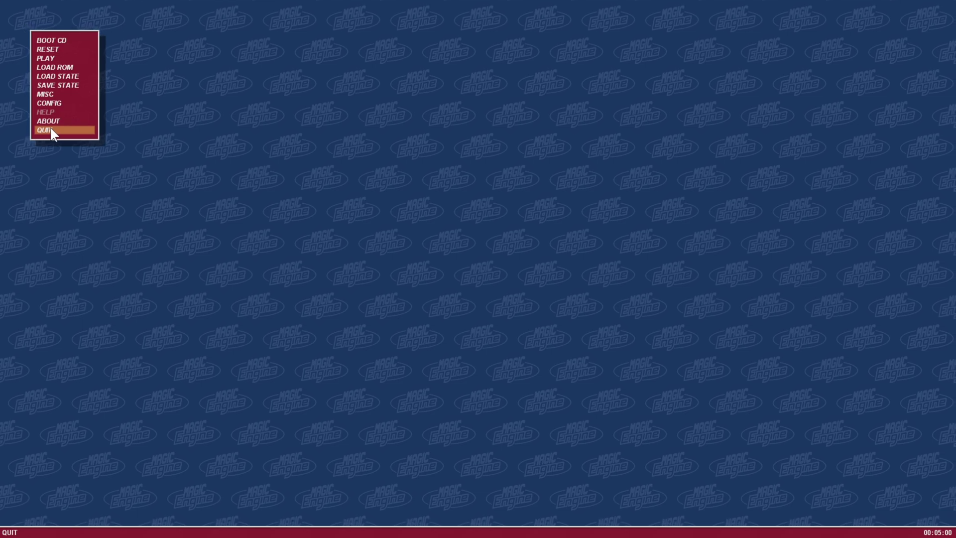
{"action": "left_click", "coordinate": [71, 68]}
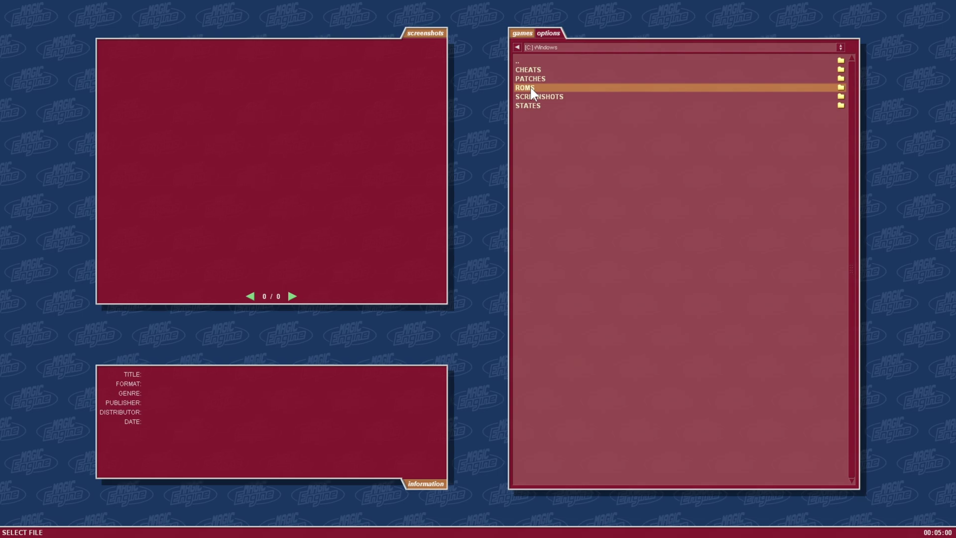
Open the ROMS folder and launch JJ AND JEFF (HuCard 2mb USA)
{"action": "left_click", "coordinate": [530, 88]}
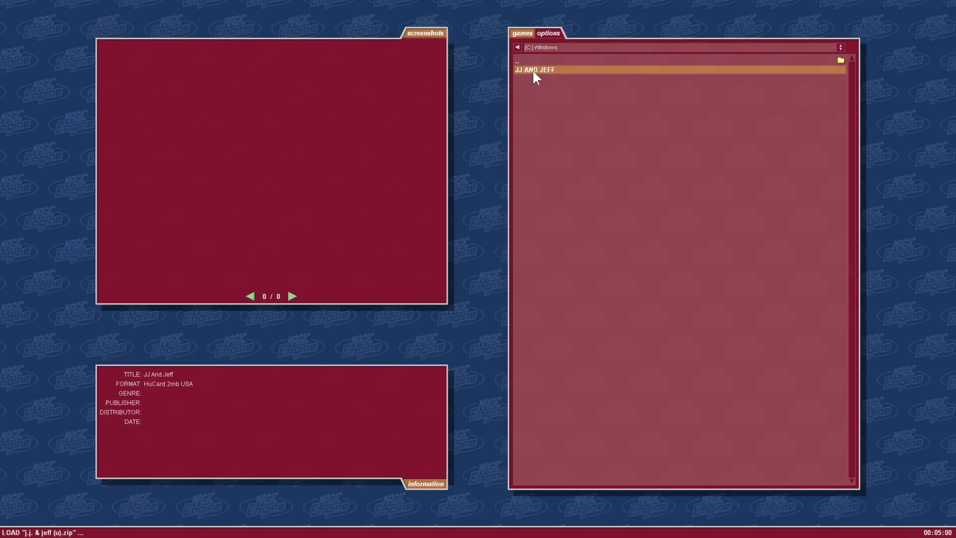
{"action": "left_click", "coordinate": [533, 70]}
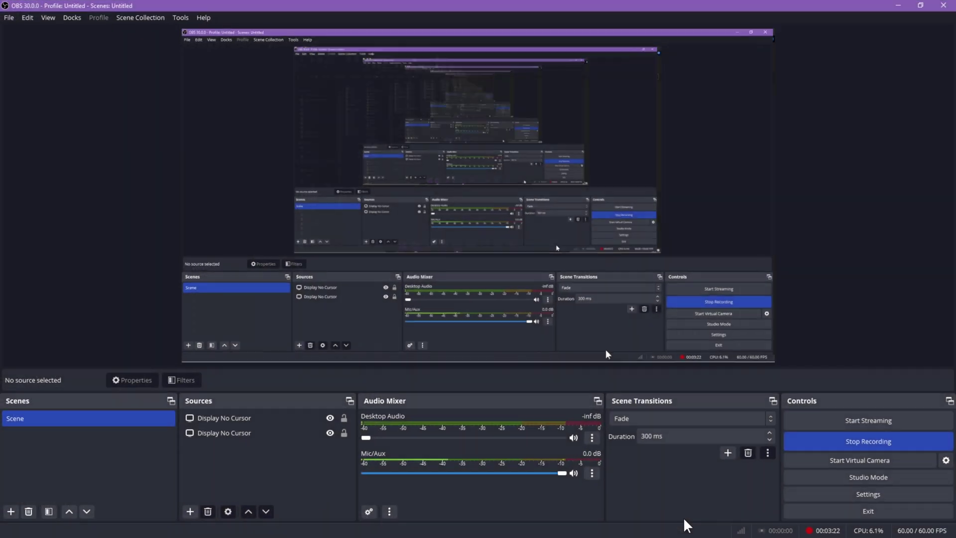
Set OBS Desktop Audio to -51.8 dB and minimize OBS Studio
{"action": "left_click", "coordinate": [405, 438]}
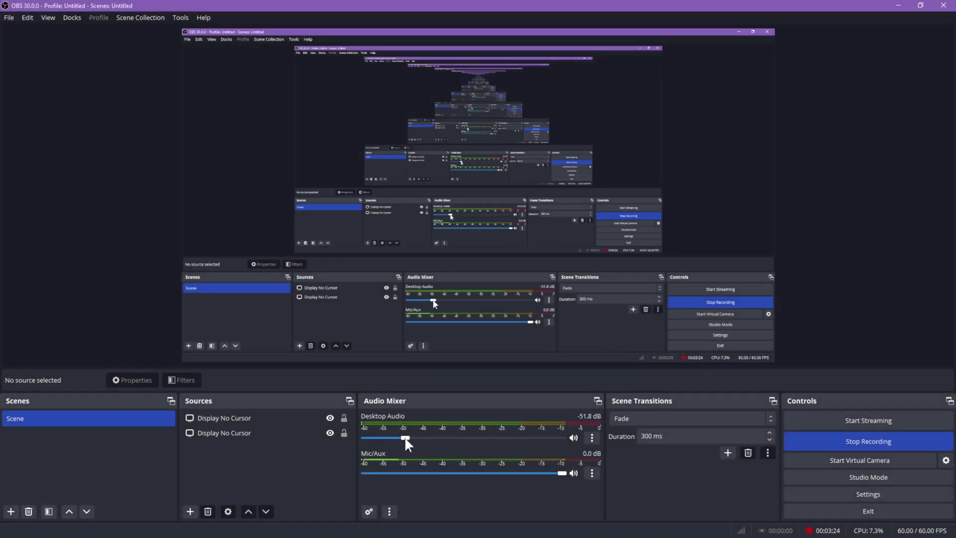
{"action": "left_click", "coordinate": [900, 5]}
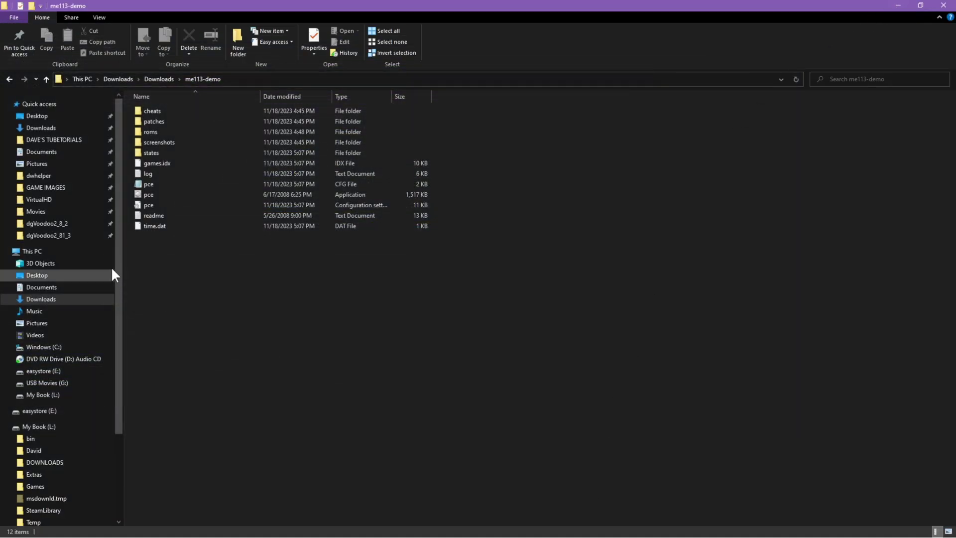
Relaunch pce.exe from me113-demo and accept the fullscreen 1920 x 1080 setup with OK
{"action": "double_click", "coordinate": [155, 193]}
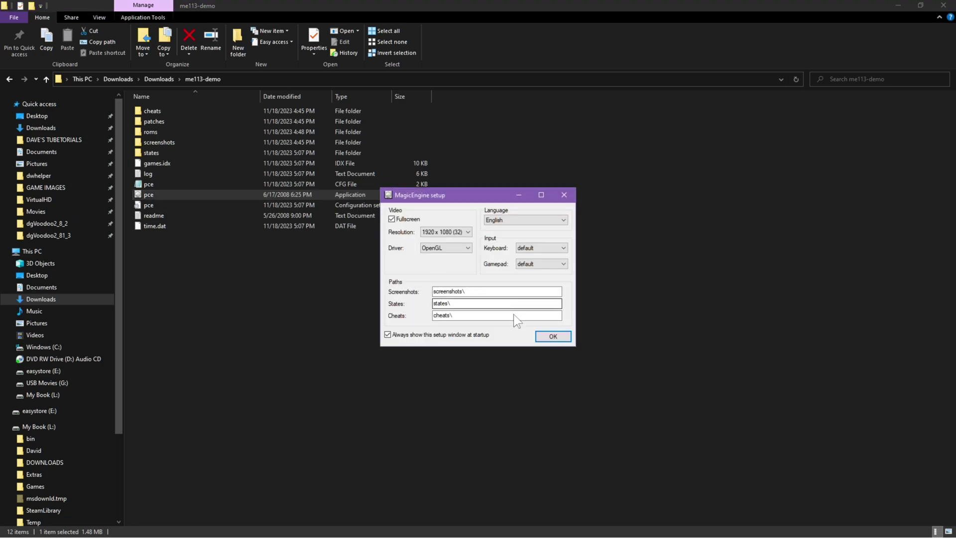
{"action": "left_click", "coordinate": [558, 337]}
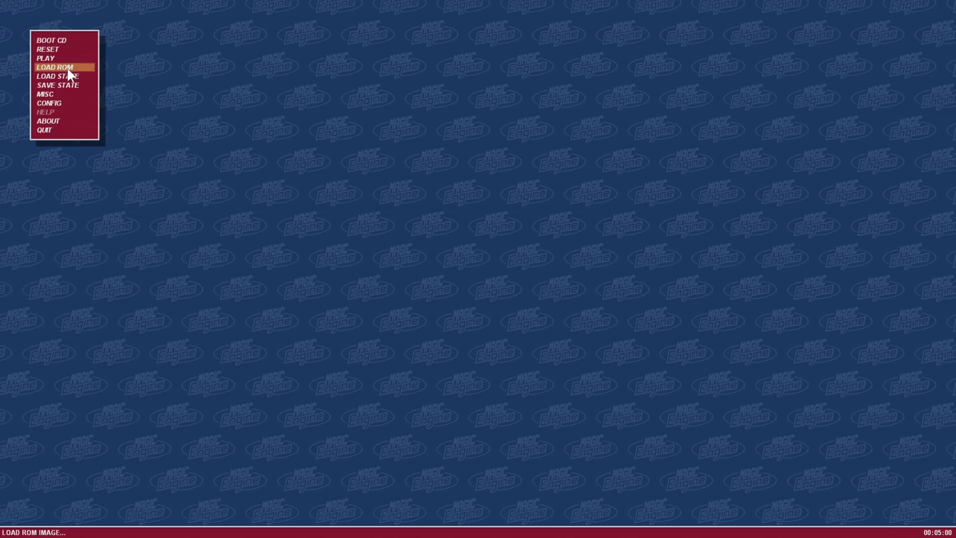
Load JJ AND JEFF via LOAD ROM, then pause it with Esc to show the emulator menu
{"action": "left_click", "coordinate": [68, 68]}
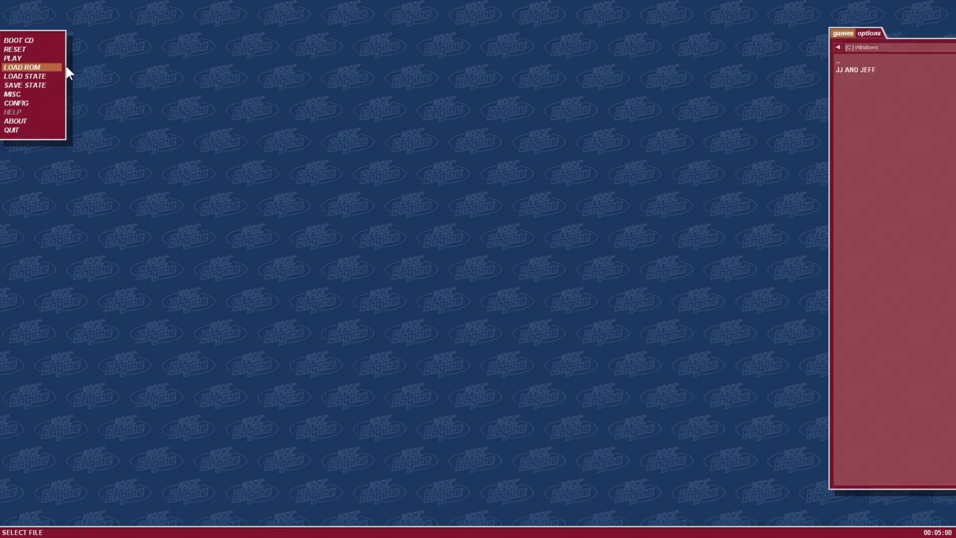
{"action": "left_click", "coordinate": [537, 69]}
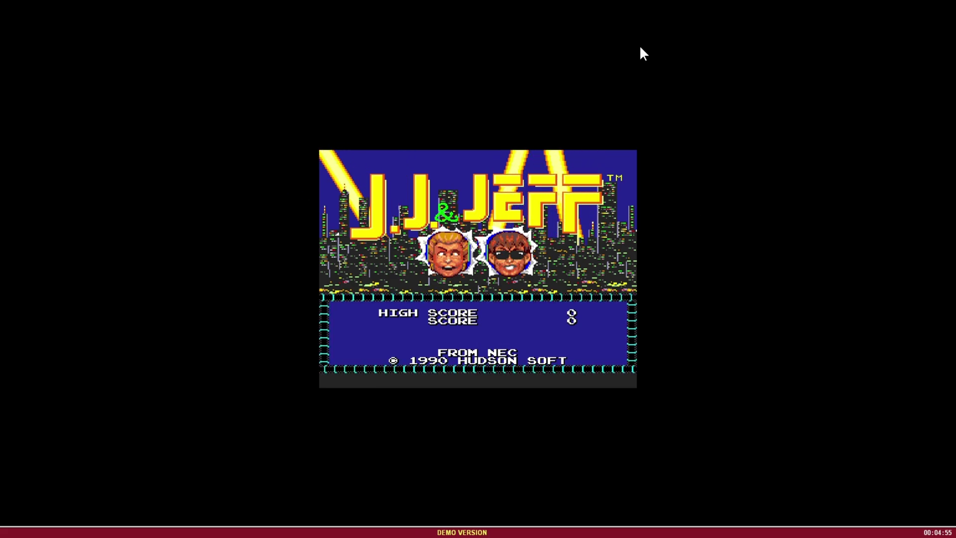
{"action": "key", "text": "Escape"}
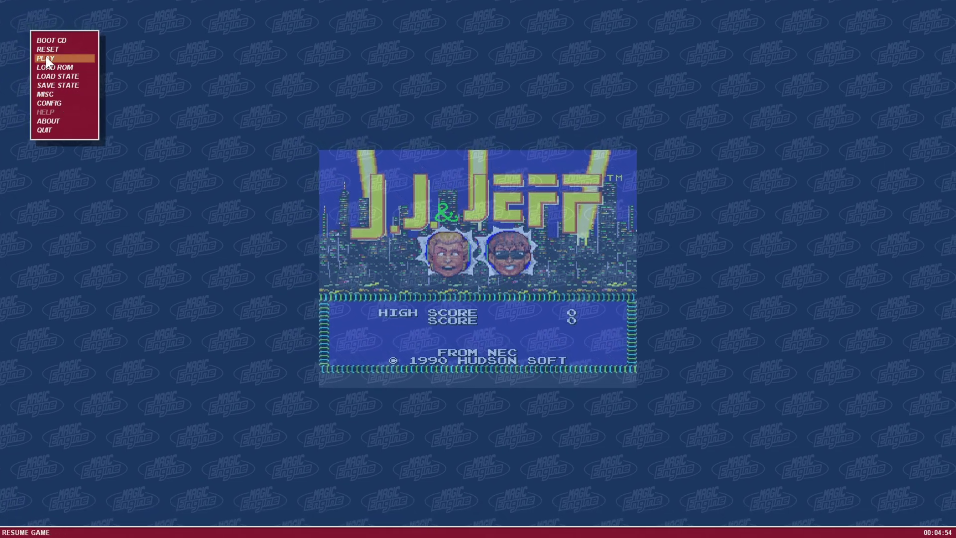
Go to CONFIG > GAMEPAD to show player 1's button mappings
{"action": "left_click", "coordinate": [56, 103]}
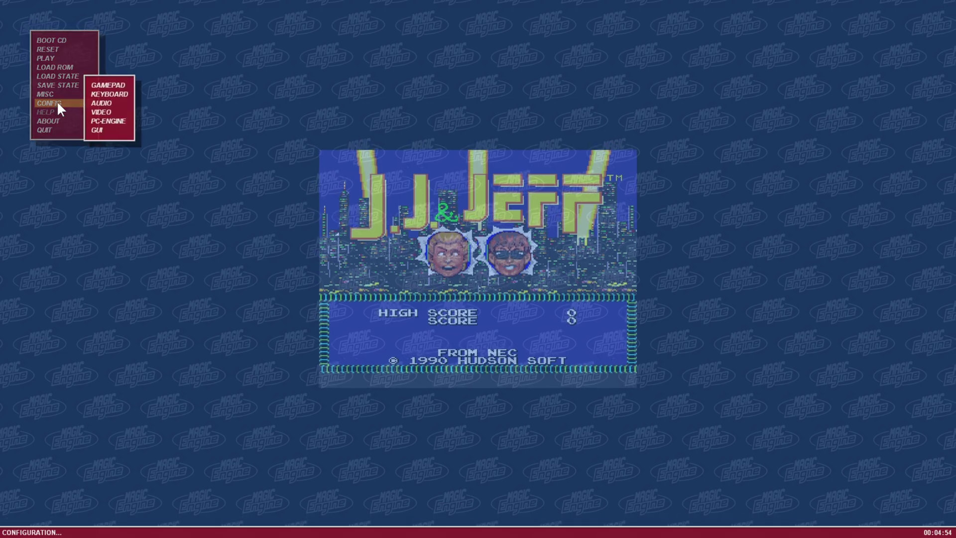
{"action": "left_click", "coordinate": [113, 85]}
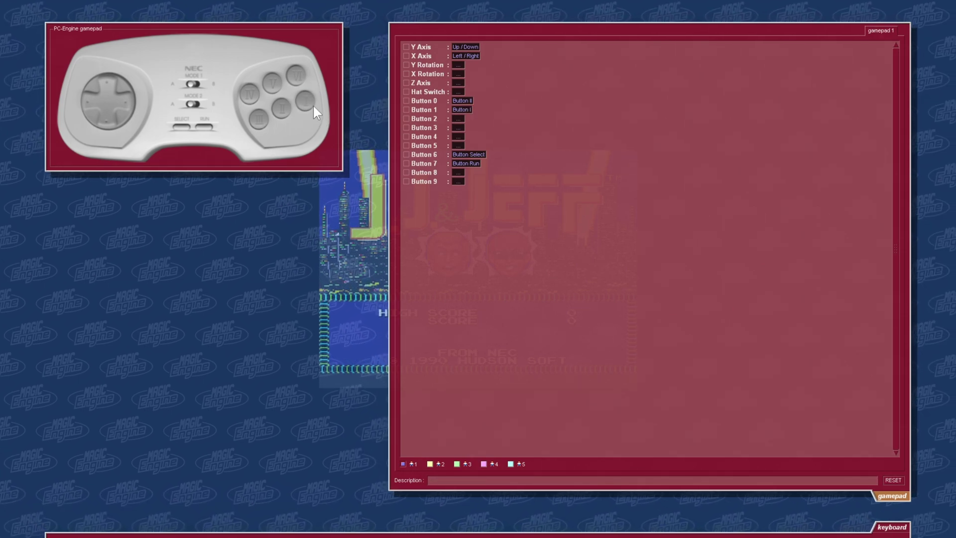
Map gamepad Button 2 to Button IV and Button 3 to Button V, leaving Button 4 unassigned
{"action": "left_click", "coordinate": [461, 120]}
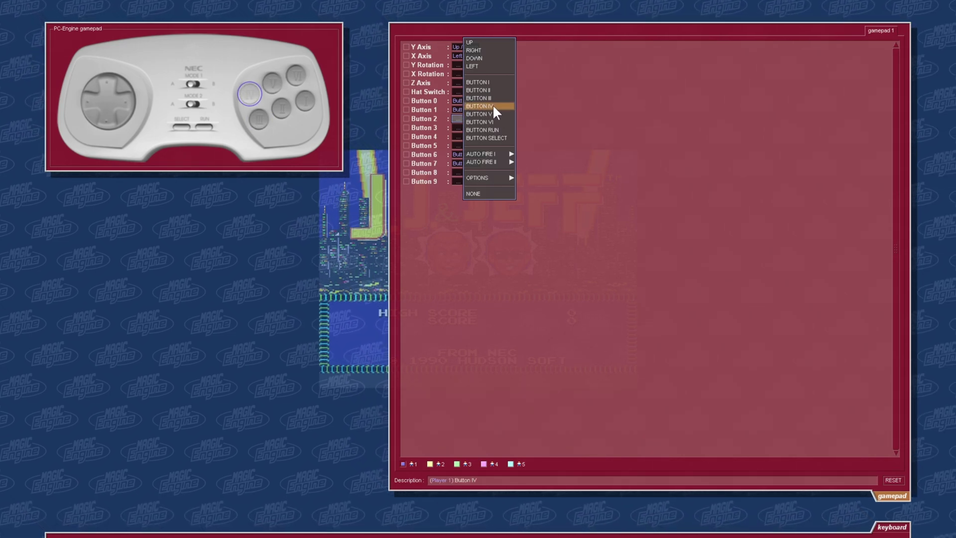
{"action": "left_click", "coordinate": [493, 106]}
{"action": "left_click", "coordinate": [459, 128]}
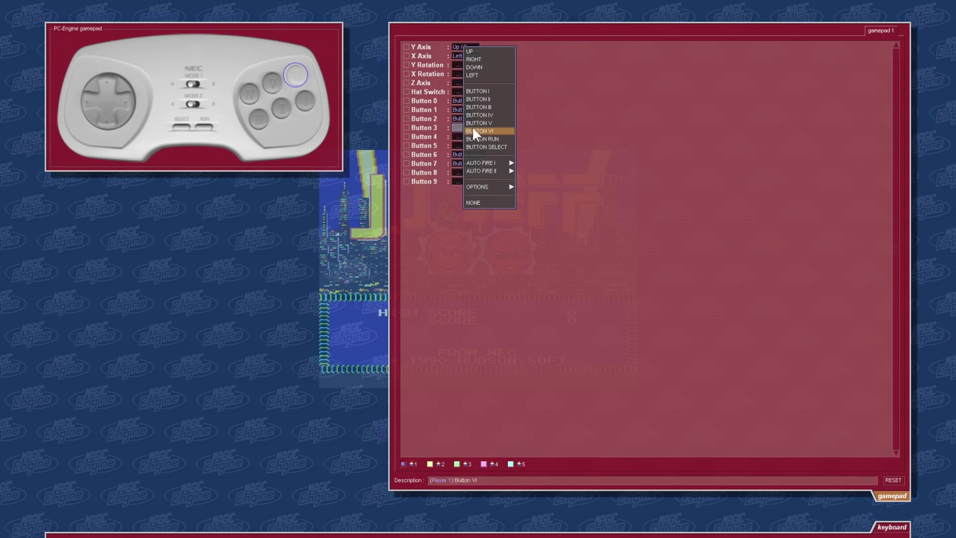
{"action": "left_click", "coordinate": [494, 123]}
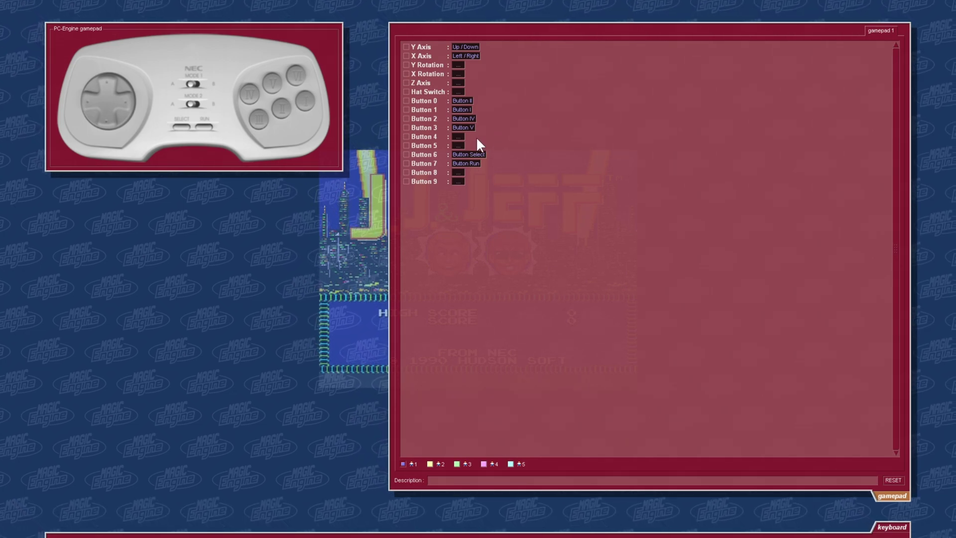
{"action": "left_click", "coordinate": [459, 137]}
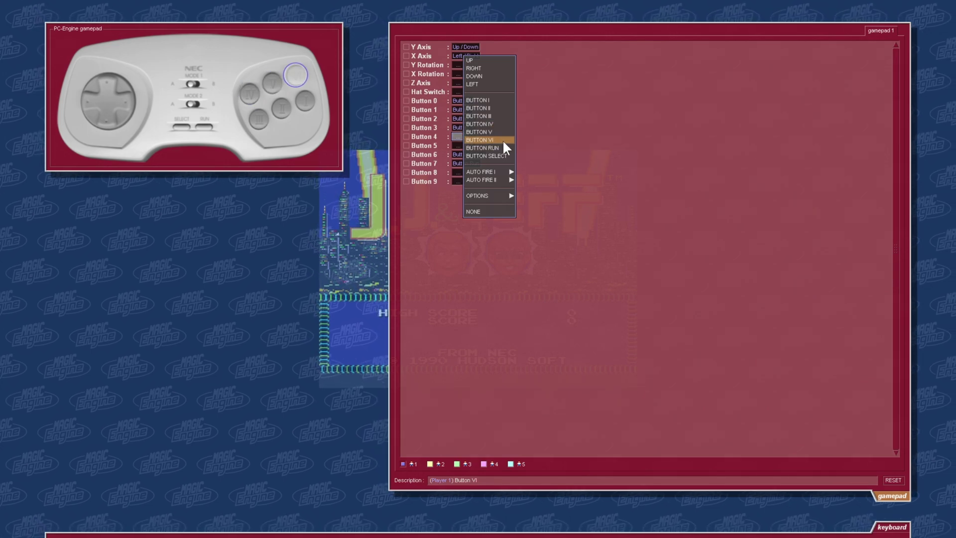
{"action": "left_click", "coordinate": [431, 228]}
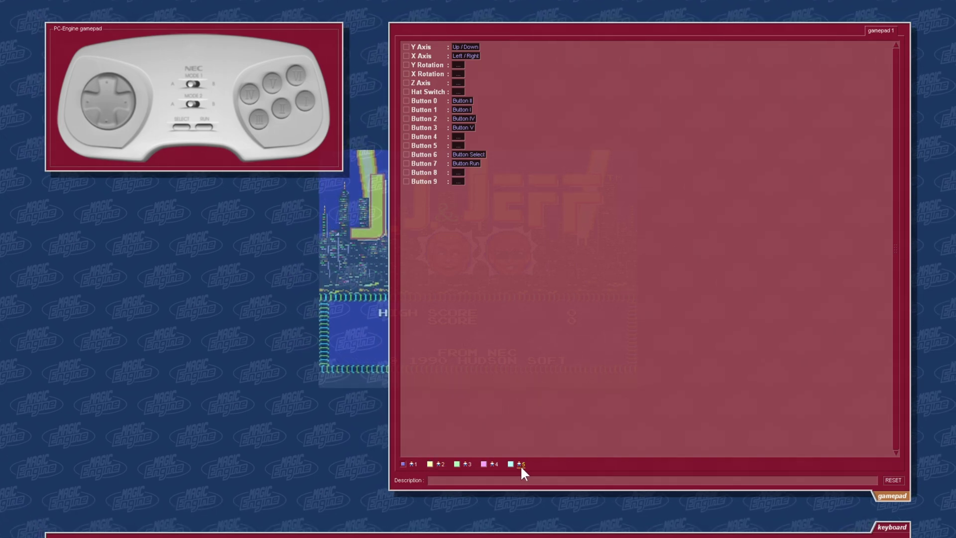
Check the player 2 and player 1 mappings, then close the gamepad configuration with Esc
{"action": "left_click", "coordinate": [427, 464]}
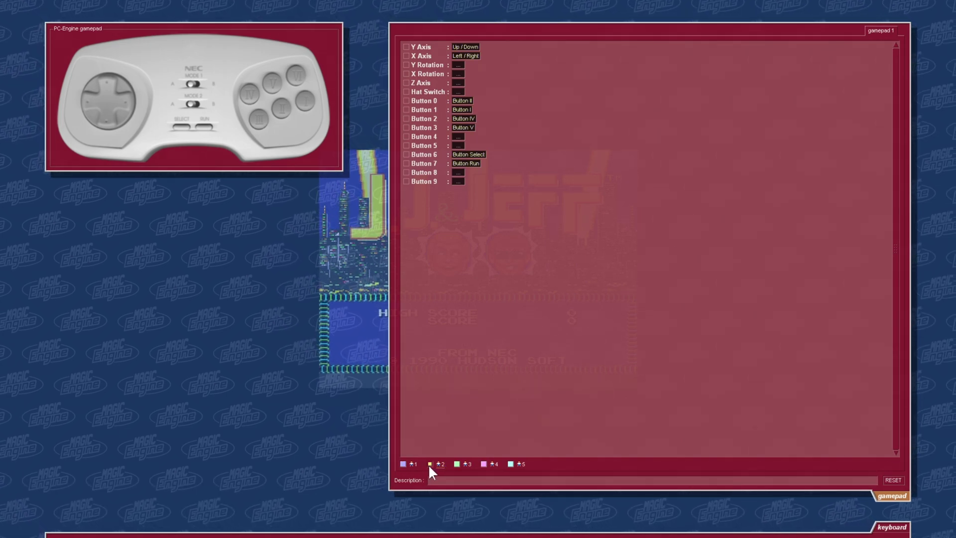
{"action": "left_click", "coordinate": [403, 463]}
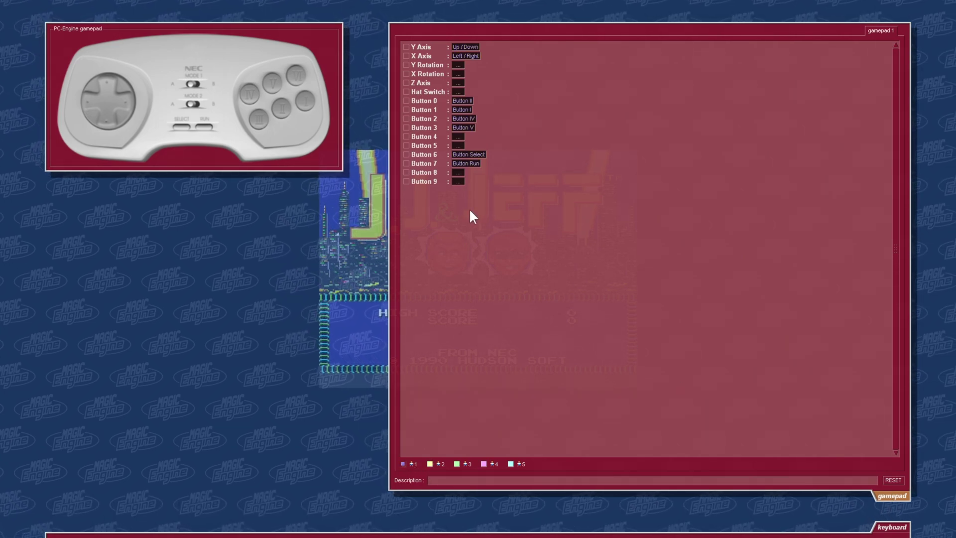
{"action": "key", "text": "Escape"}
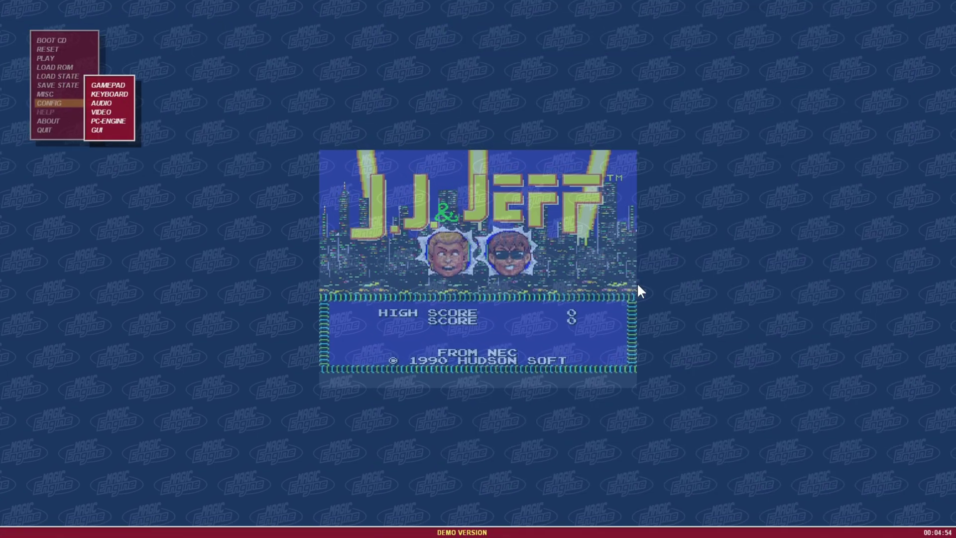